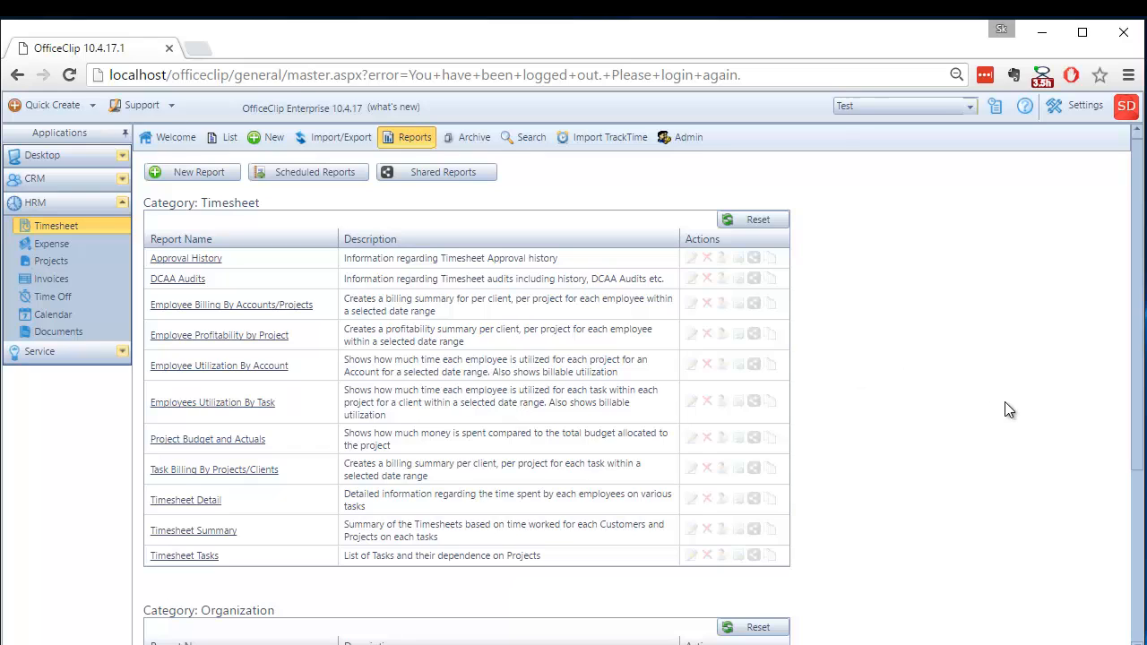
- Review the existing roles and their assigned users under Manage roles in the organization settings, and return to the settings list
{"action": "left_click", "coordinate": [1079, 108]}
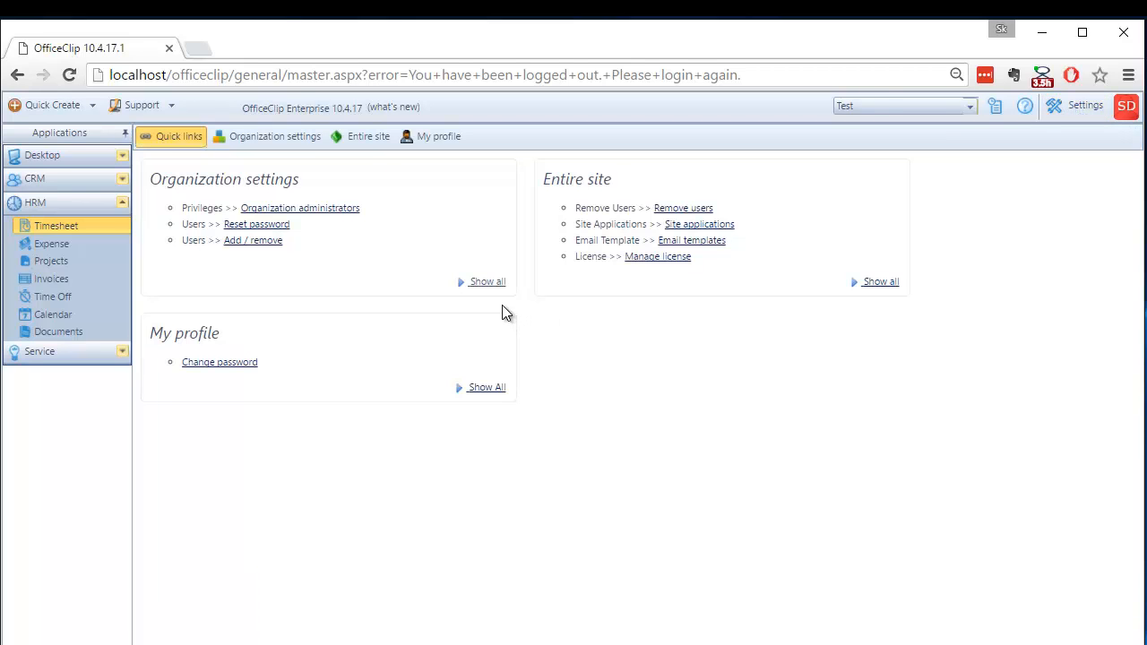
{"action": "left_click", "coordinate": [289, 134]}
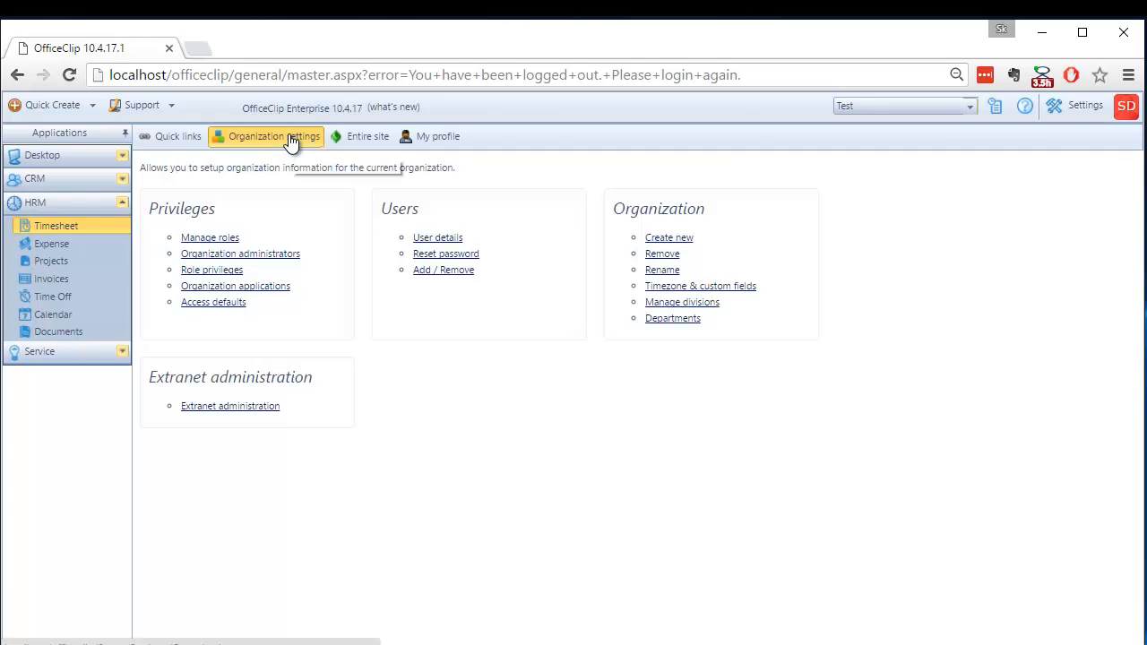
{"action": "left_click", "coordinate": [233, 239]}
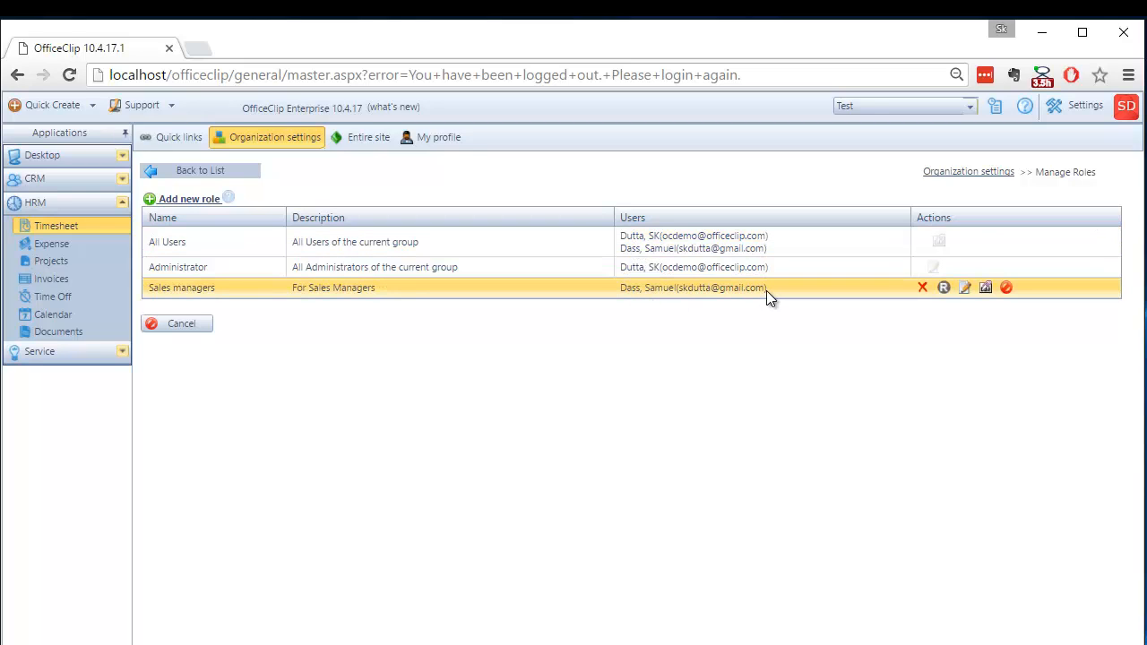
{"action": "left_click", "coordinate": [202, 176]}
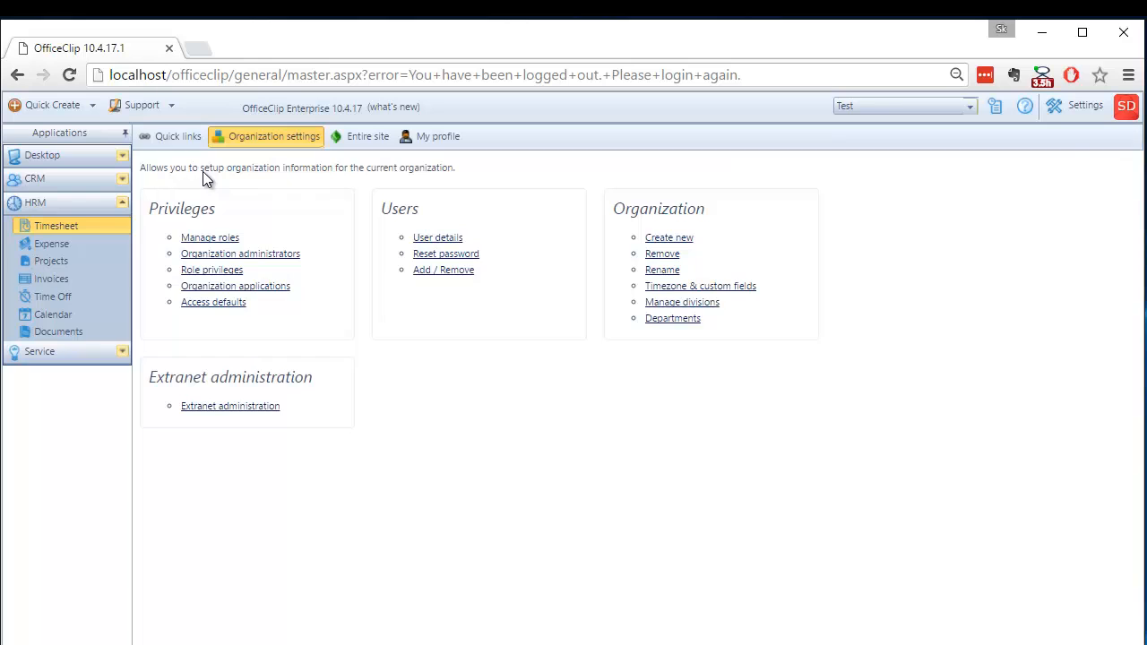
- Open the role privileges for the Sales managers role and go to its Timesheet privileges
{"action": "left_click", "coordinate": [229, 270]}
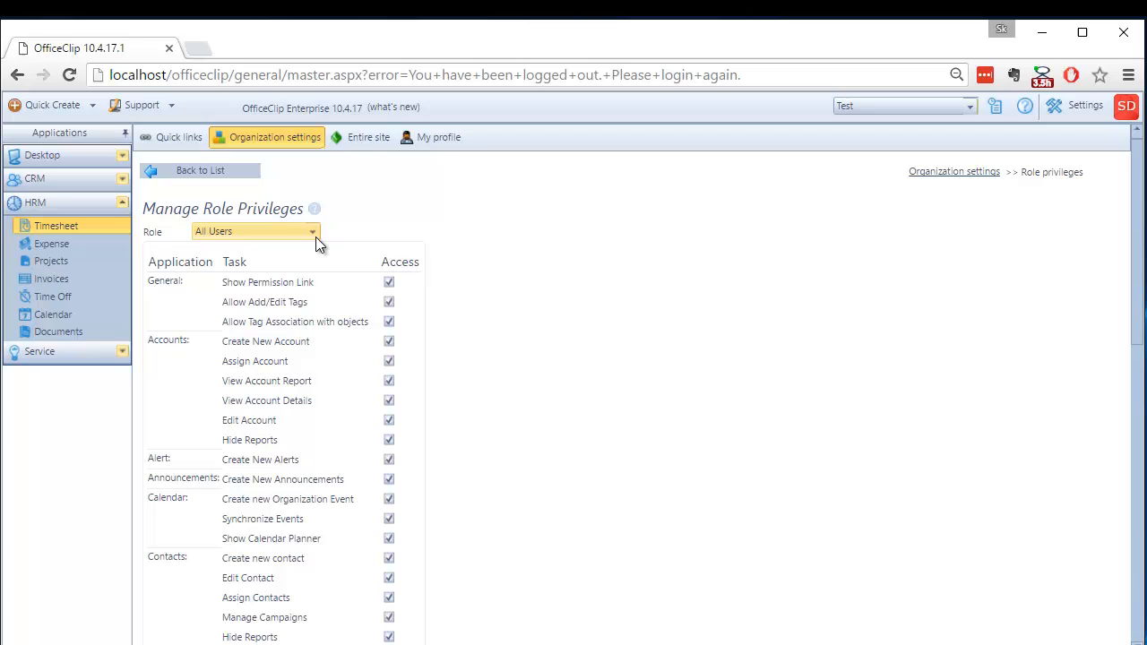
{"action": "left_click", "coordinate": [316, 236]}
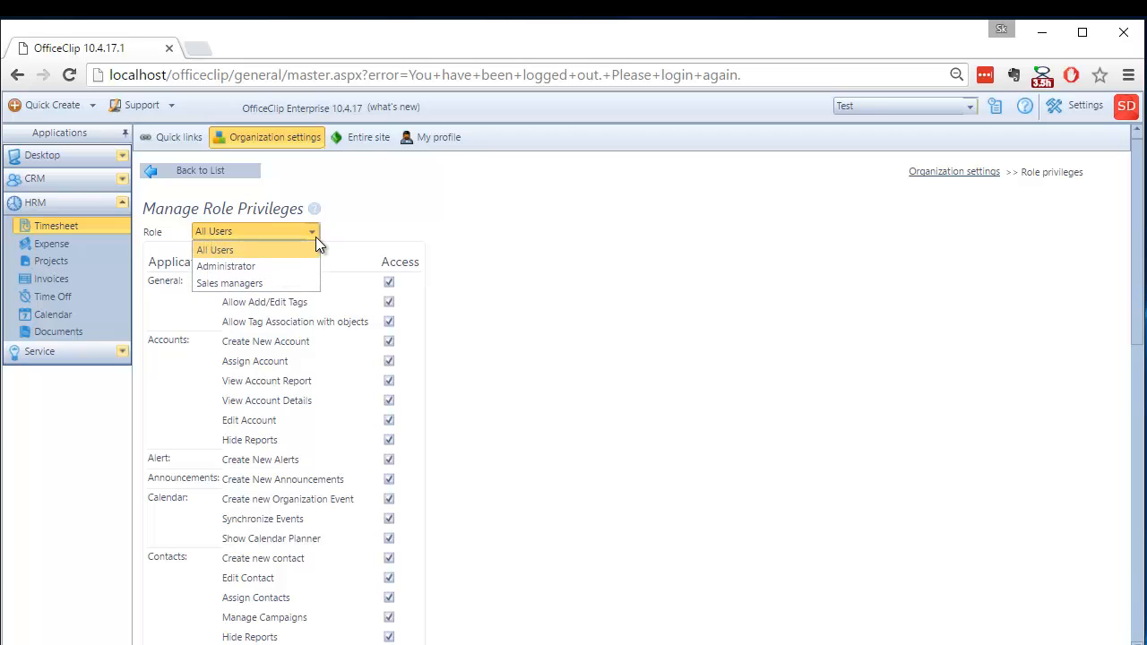
{"action": "left_click", "coordinate": [272, 287]}
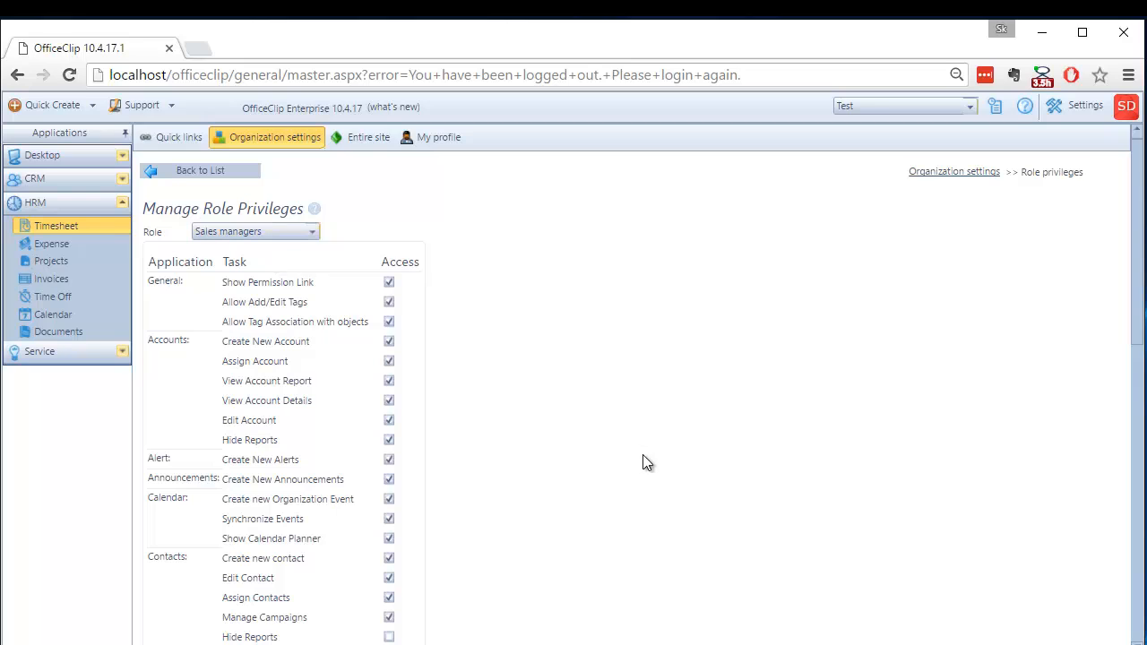
{"action": "scroll", "coordinate": [647, 462], "scroll_direction": "down", "scroll_amount": 4}
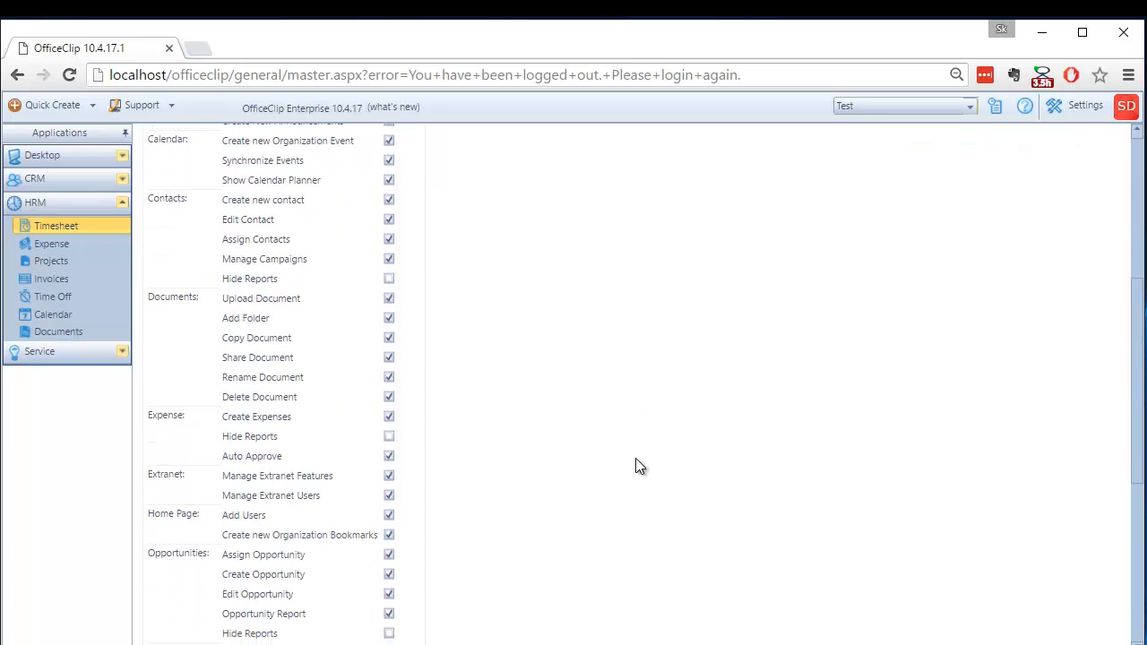
{"action": "scroll", "coordinate": [636, 466], "scroll_direction": "down", "scroll_amount": 5}
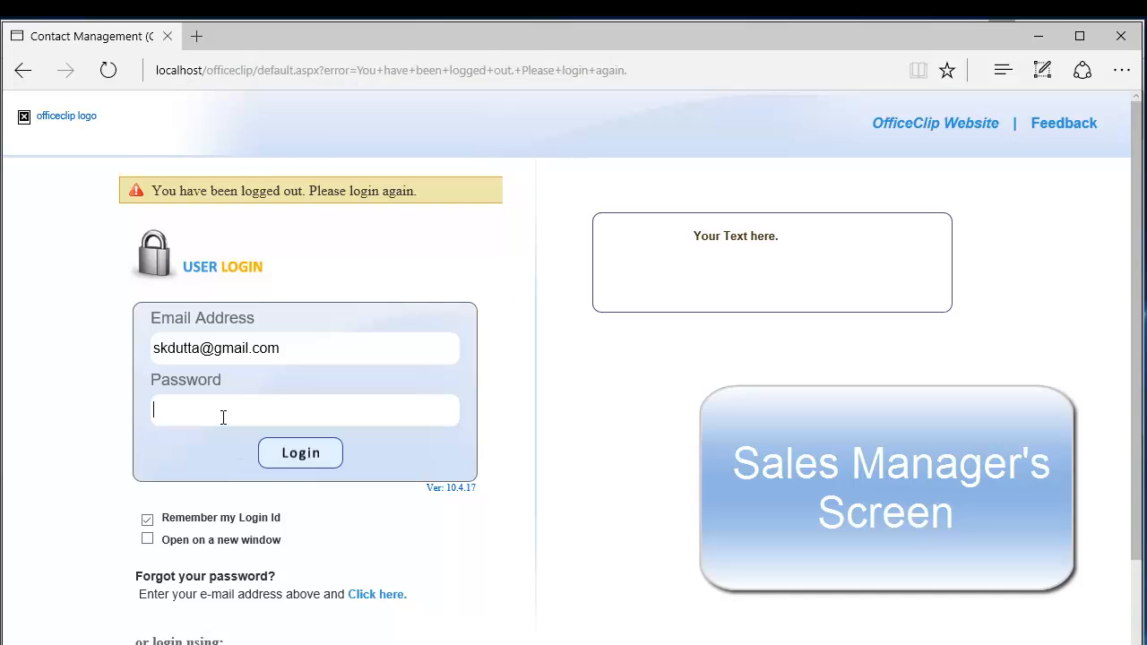
- Log in with the sales manager's account password, dismiss the offer to save it, and open the Timesheet application
{"action": "type", "text": "***"}
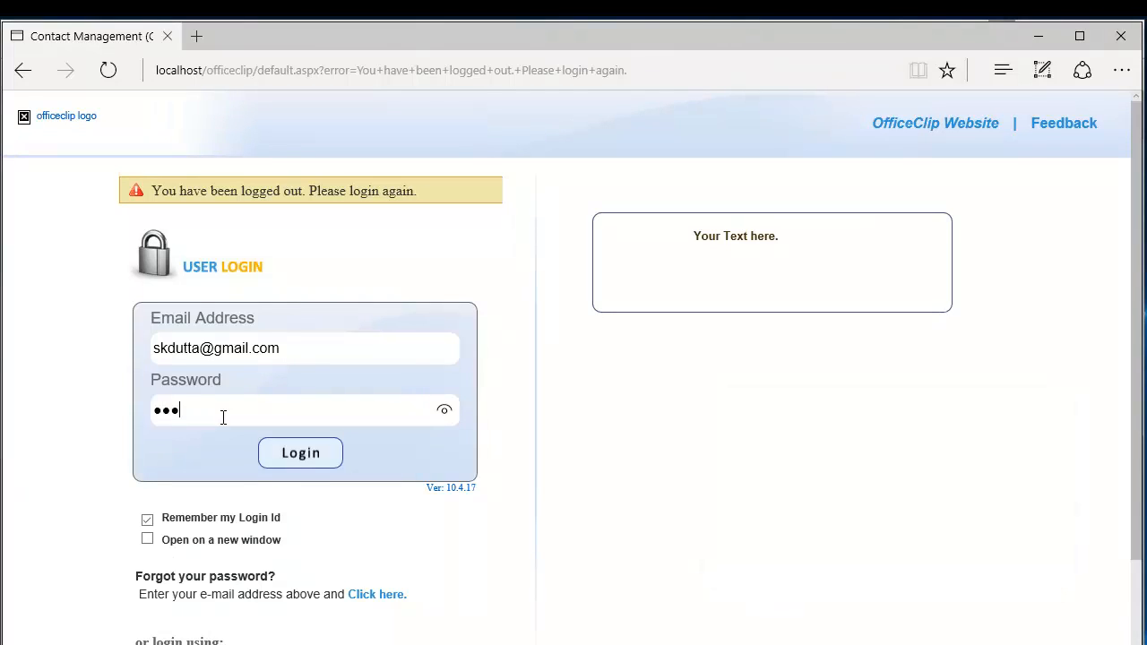
{"action": "type", "text": "**"}
{"action": "left_click", "coordinate": [294, 454]}
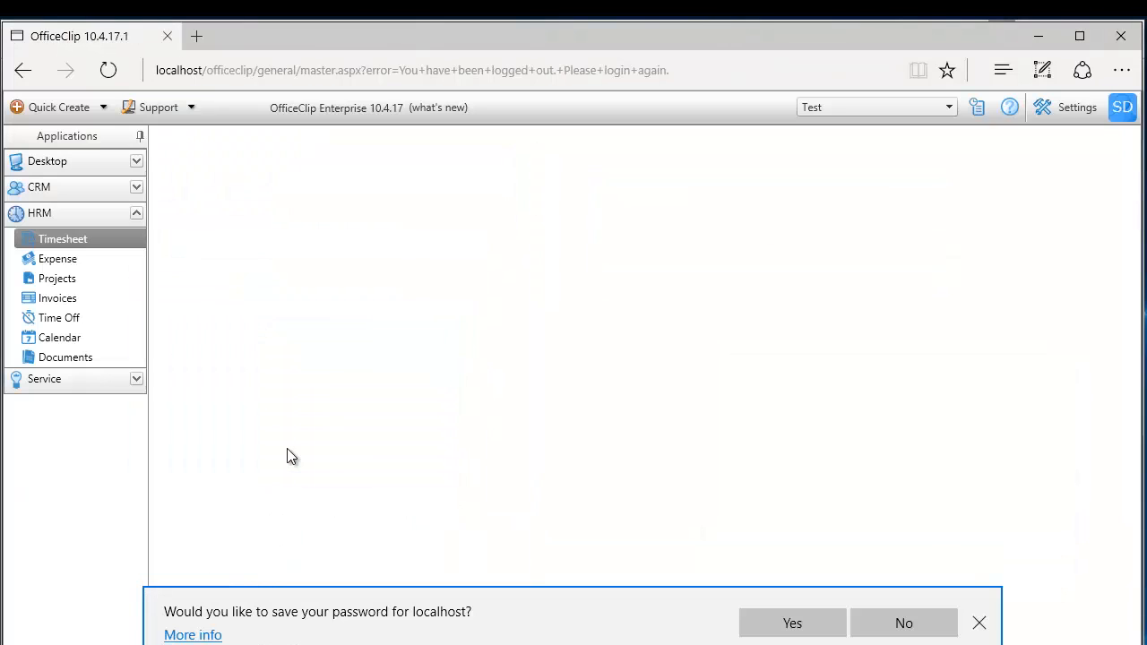
{"action": "left_click", "coordinate": [978, 623]}
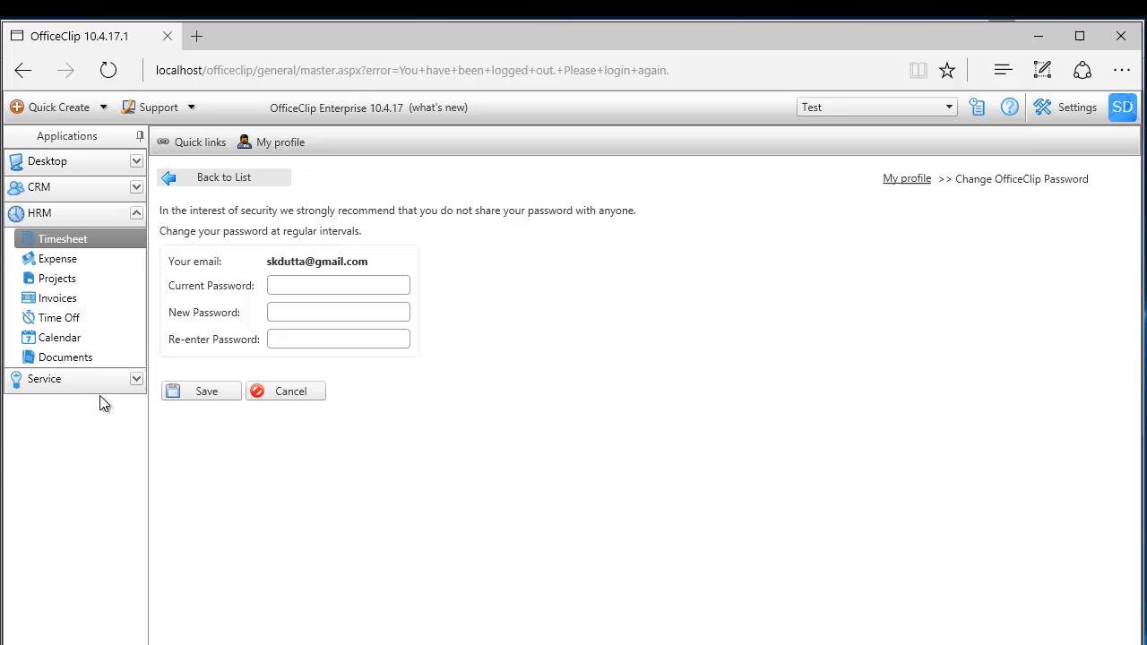
{"action": "left_click", "coordinate": [79, 244]}
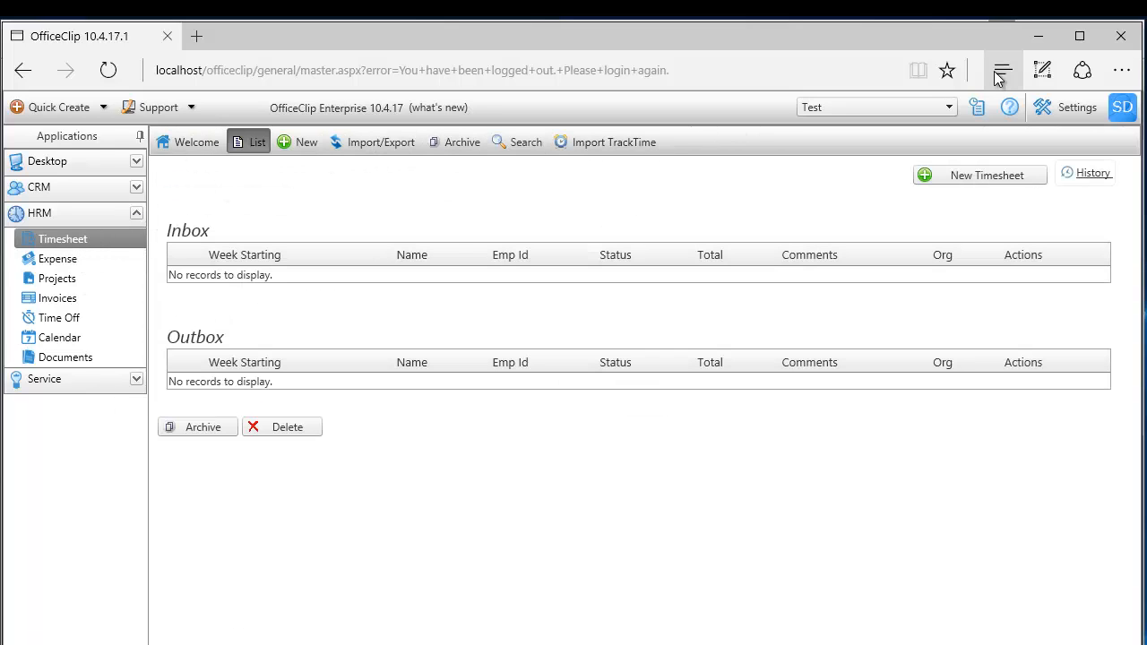
- Switch back to the administrator's window, disable Hide Reports under Timesheet for the Sales managers role, and save the privileges
{"action": "left_click", "coordinate": [1037, 43]}
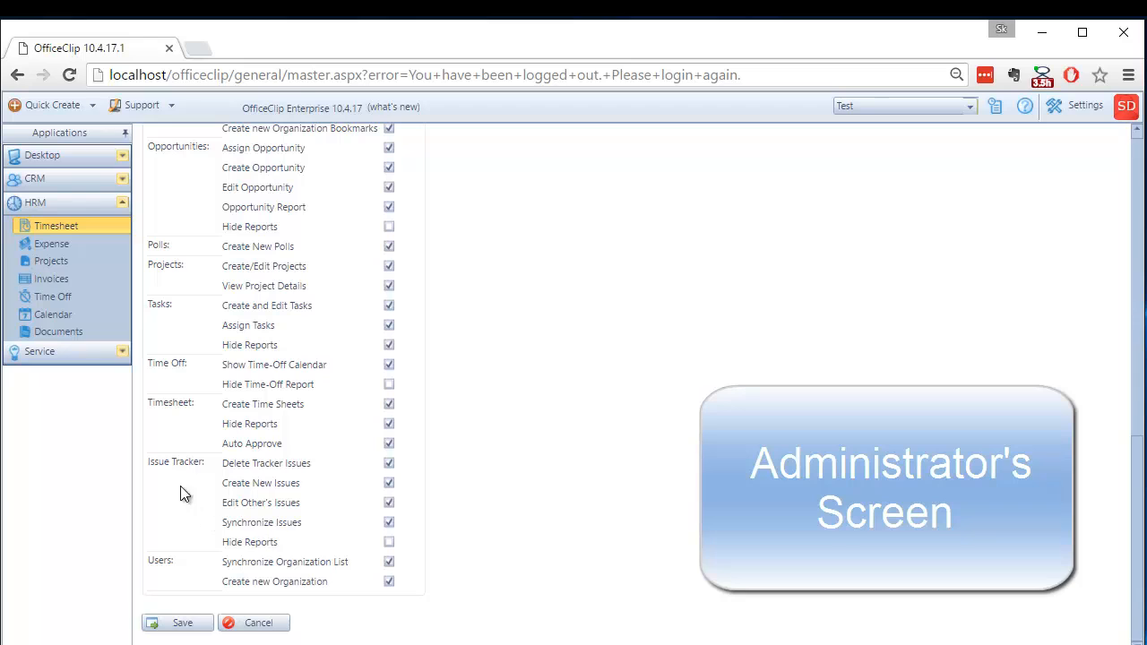
{"action": "left_click", "coordinate": [391, 424]}
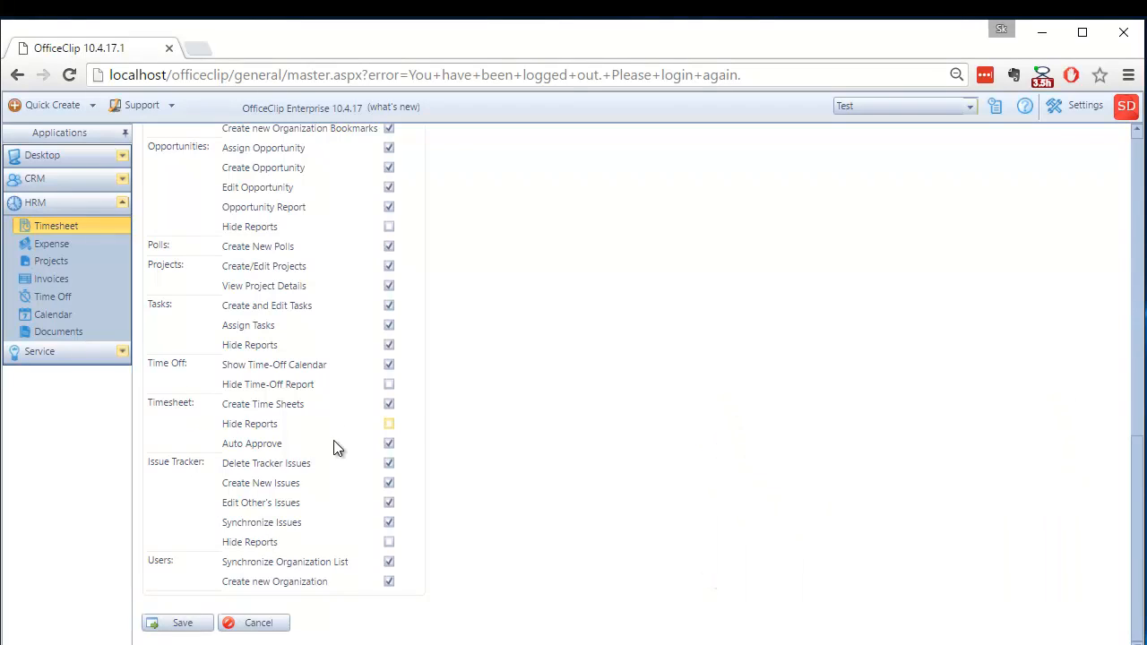
{"action": "left_click", "coordinate": [183, 624]}
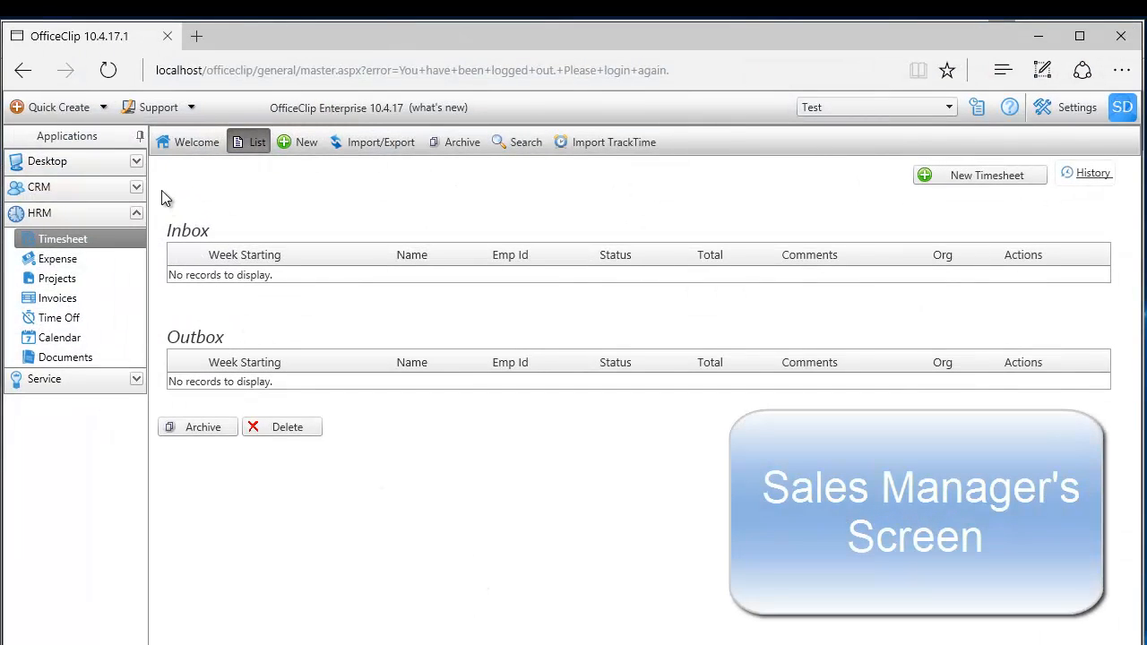
- Reload the sales manager's session and look through the reports available in the Timesheet application
{"action": "left_click", "coordinate": [107, 77]}
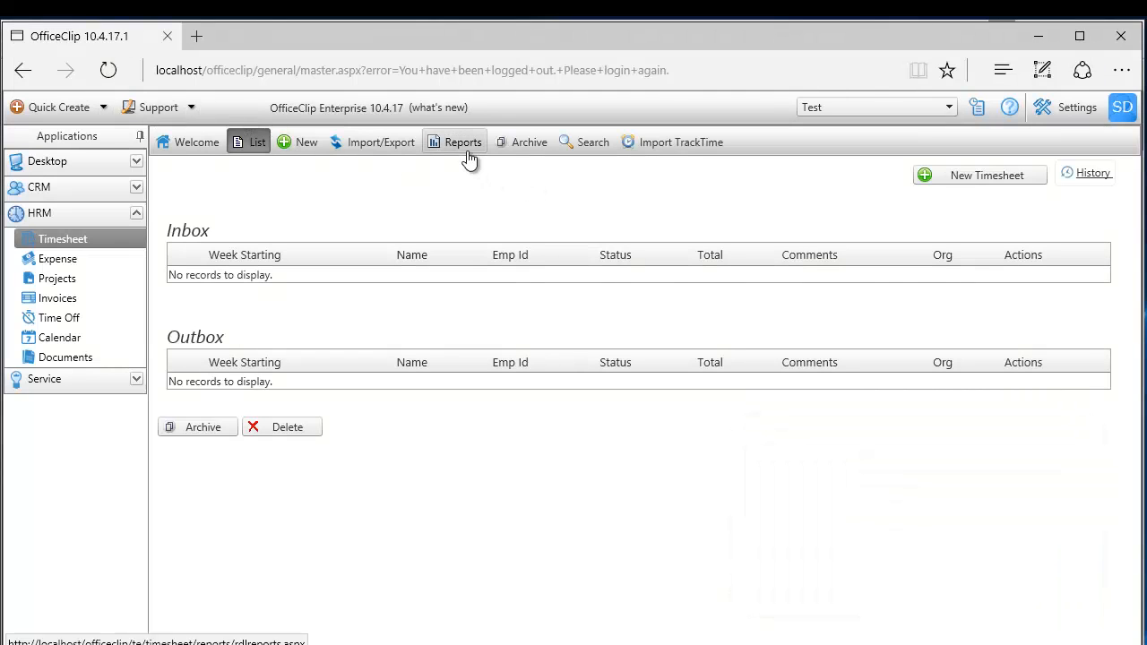
{"action": "left_click", "coordinate": [466, 149]}
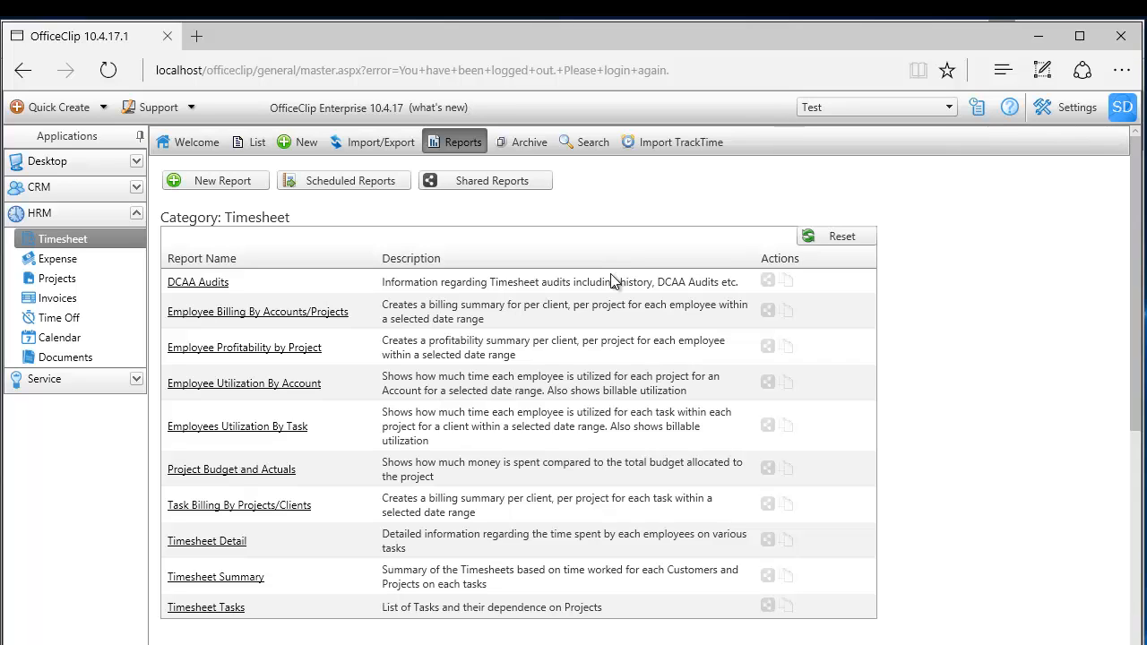
{"action": "scroll", "coordinate": [932, 423], "scroll_direction": "down", "scroll_amount": 2}
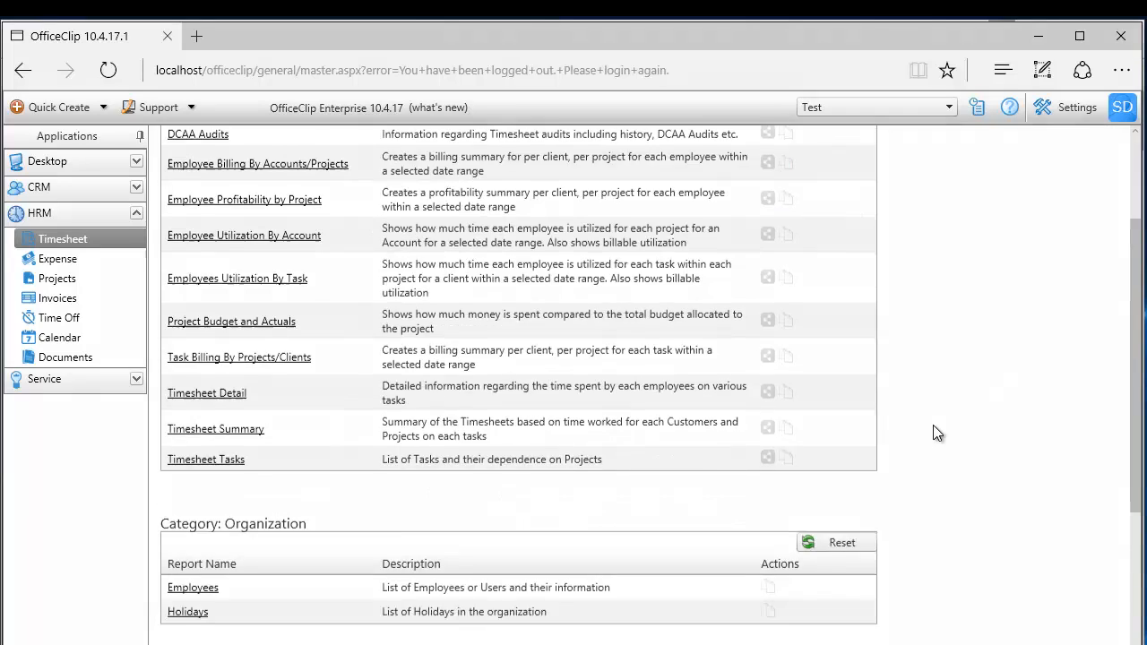
{"action": "scroll", "coordinate": [934, 428], "scroll_direction": "up", "scroll_amount": 2}
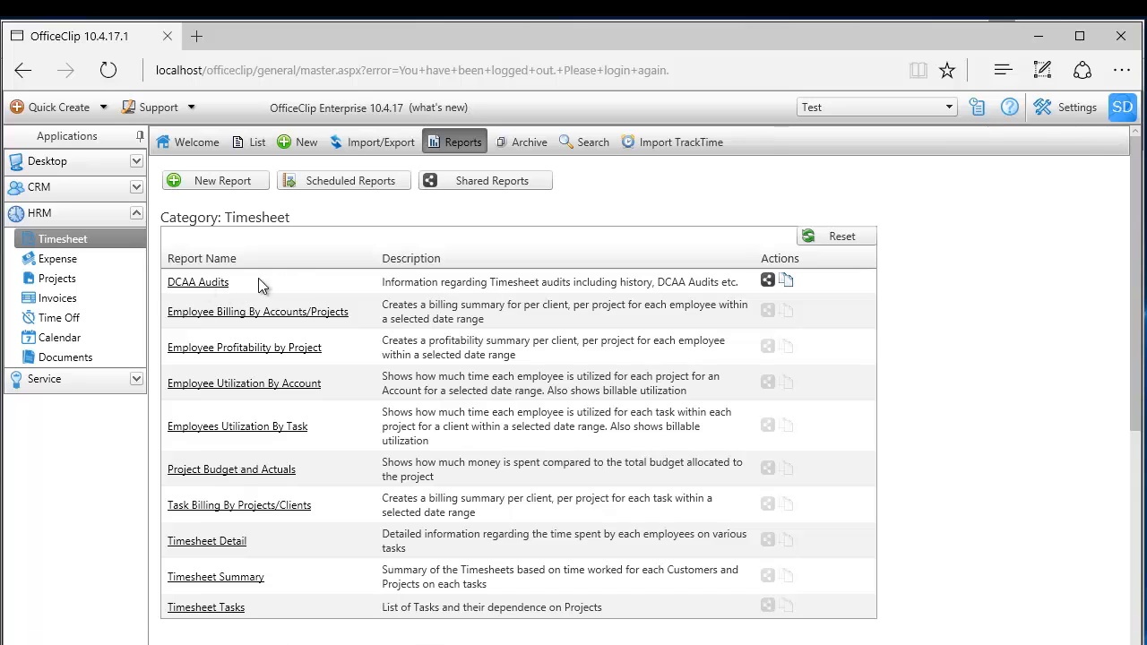
- Return to the administrator's window and open the Timesheet report list
{"action": "left_click", "coordinate": [1042, 41]}
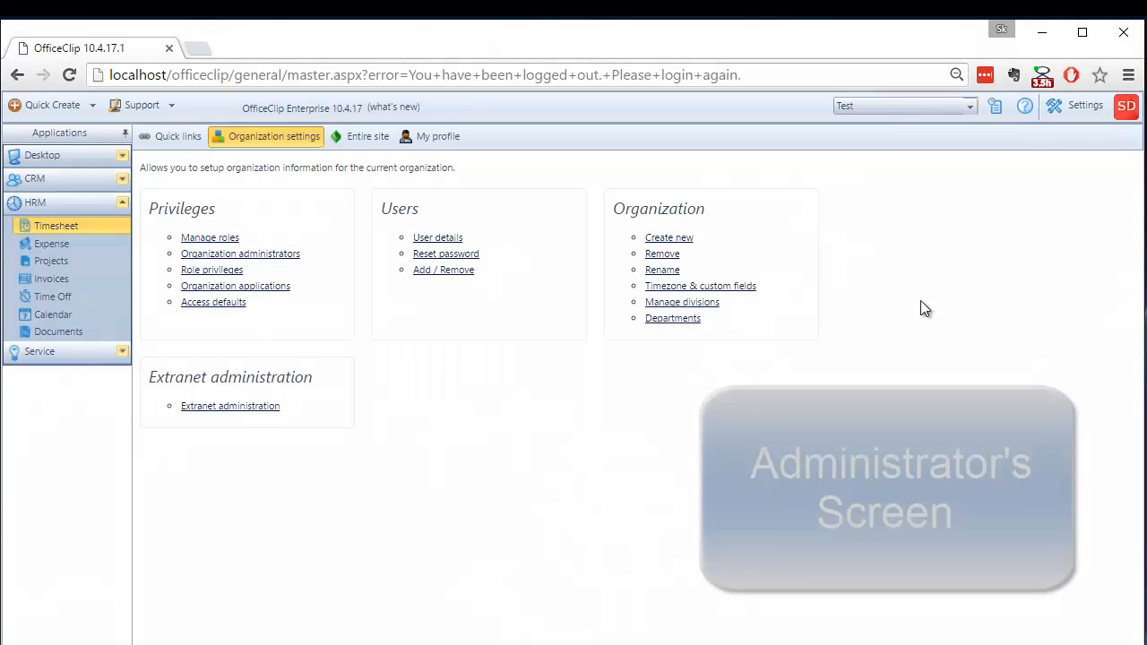
{"action": "left_click", "coordinate": [52, 235]}
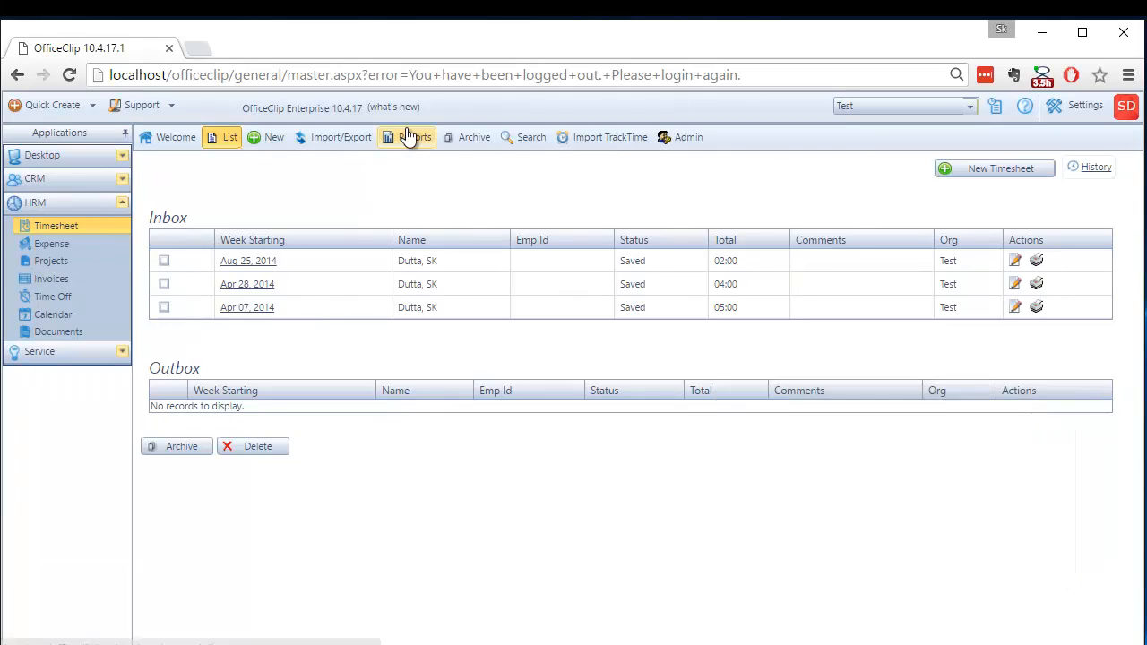
{"action": "left_click", "coordinate": [405, 139]}
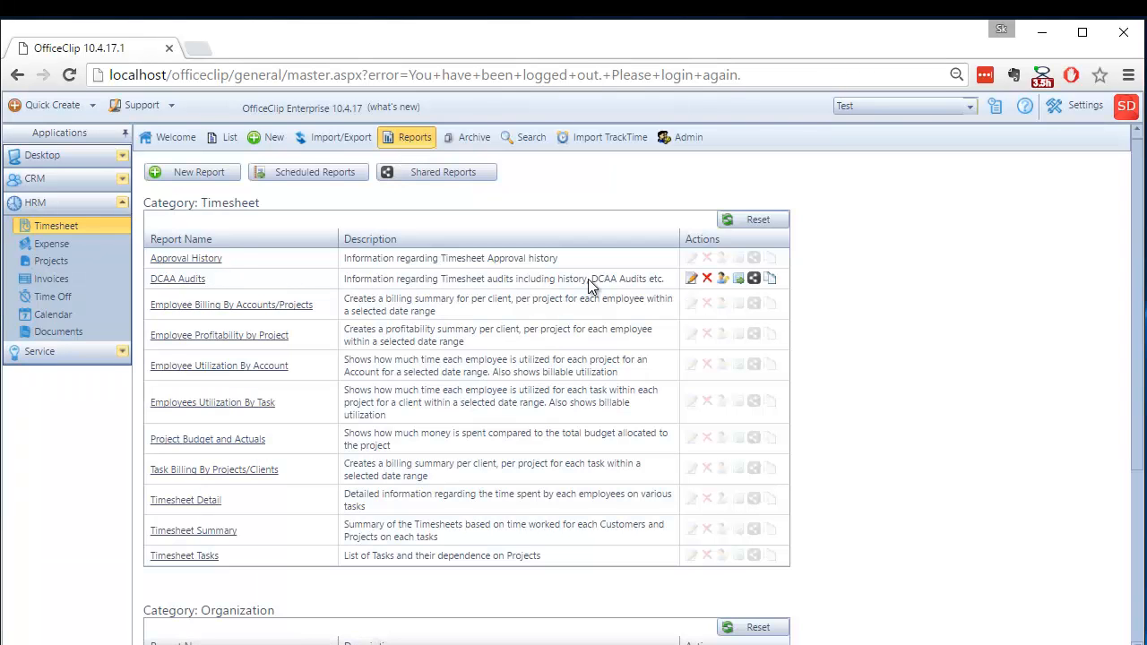
- Remove the Sales managers role's Read access to the DCAA Audits report, save it, and recheck the report's object access
{"action": "left_click", "coordinate": [725, 282]}
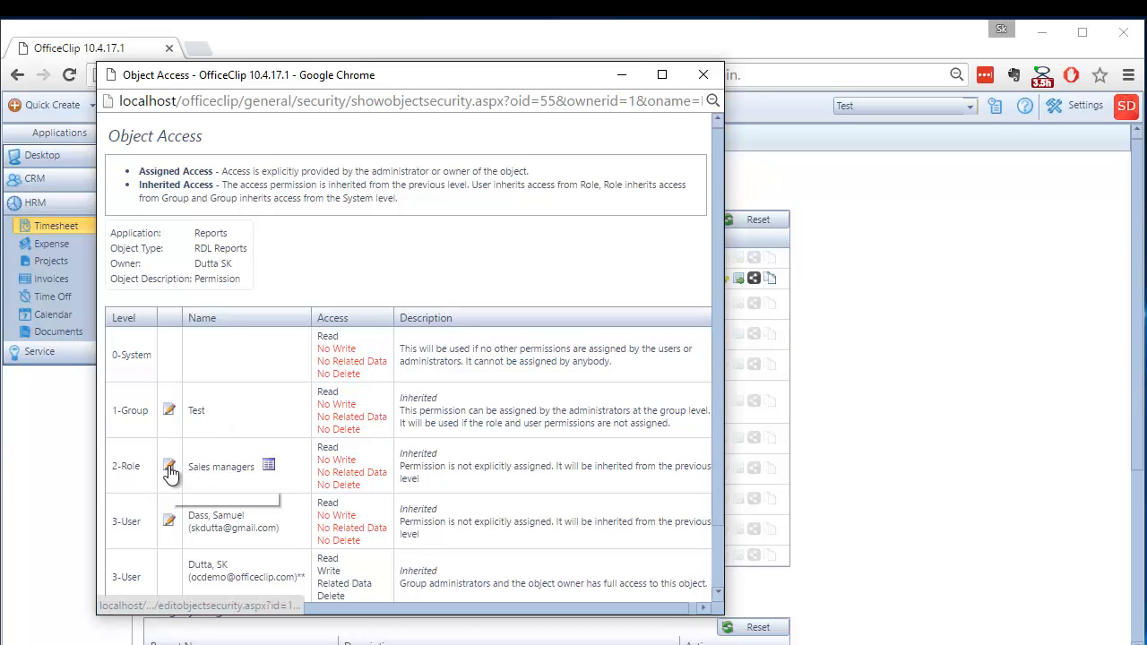
{"action": "left_click", "coordinate": [170, 466]}
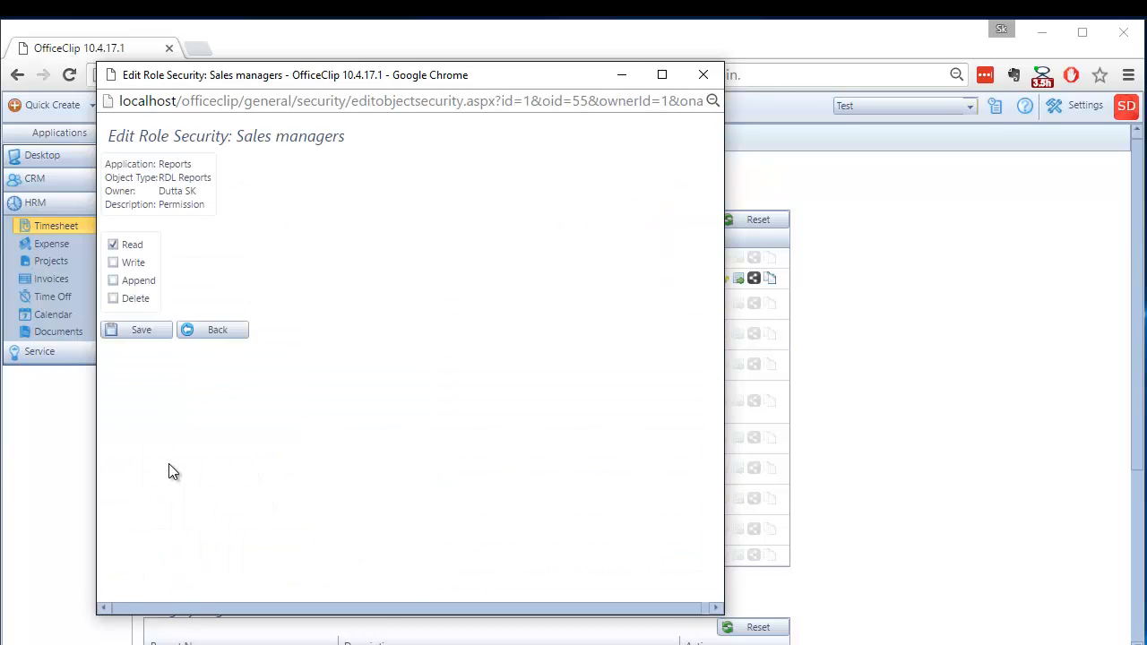
{"action": "left_click", "coordinate": [129, 246]}
{"action": "left_click", "coordinate": [154, 331]}
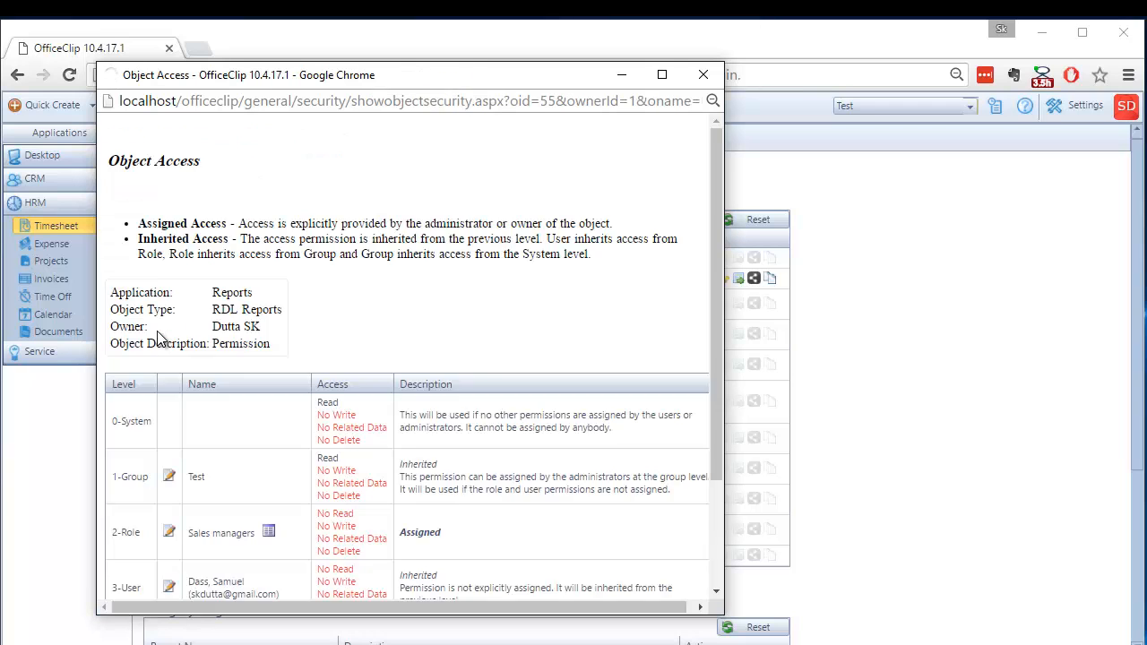
{"action": "scroll", "coordinate": [462, 498], "scroll_direction": "down", "scroll_amount": 1}
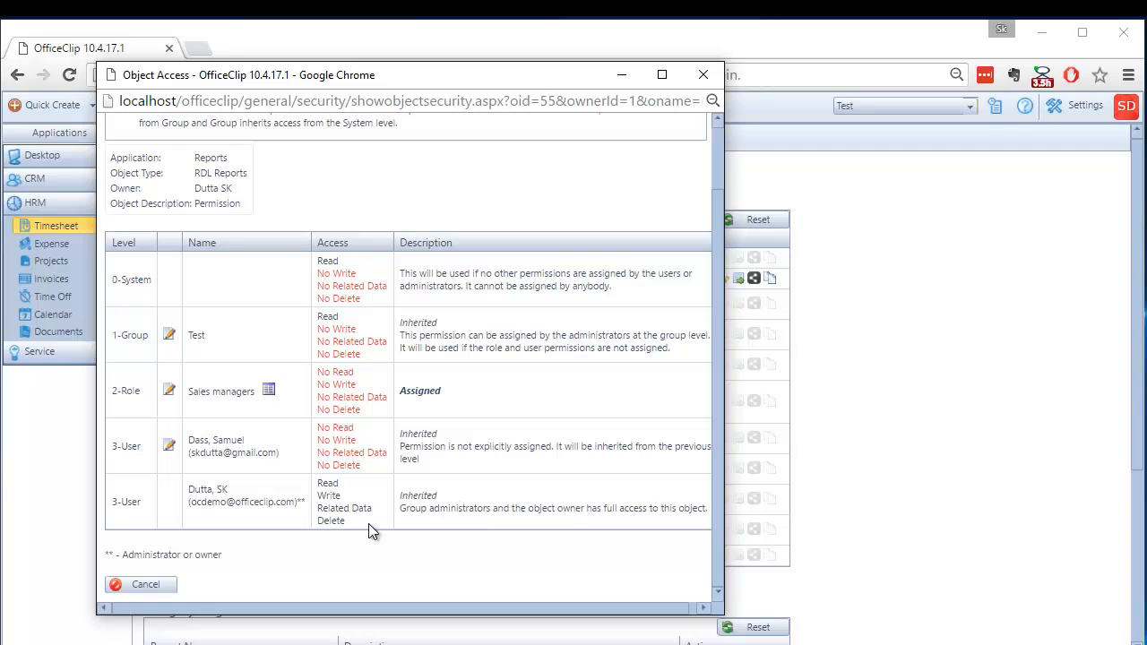
{"action": "left_click", "coordinate": [703, 75]}
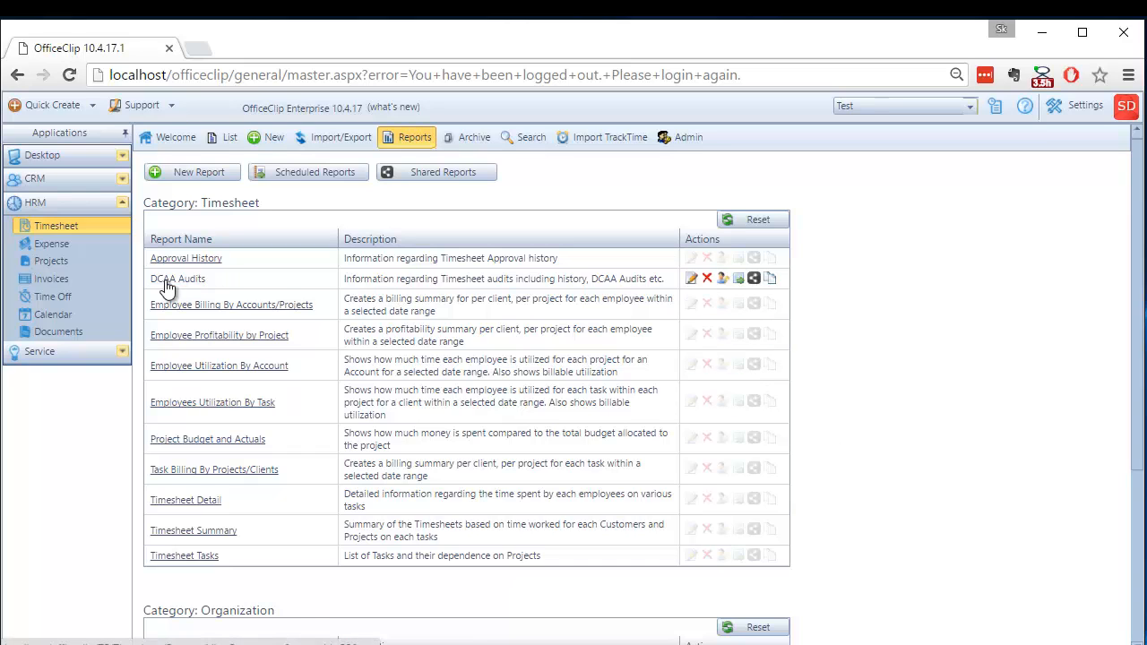
{"action": "left_click", "coordinate": [723, 278]}
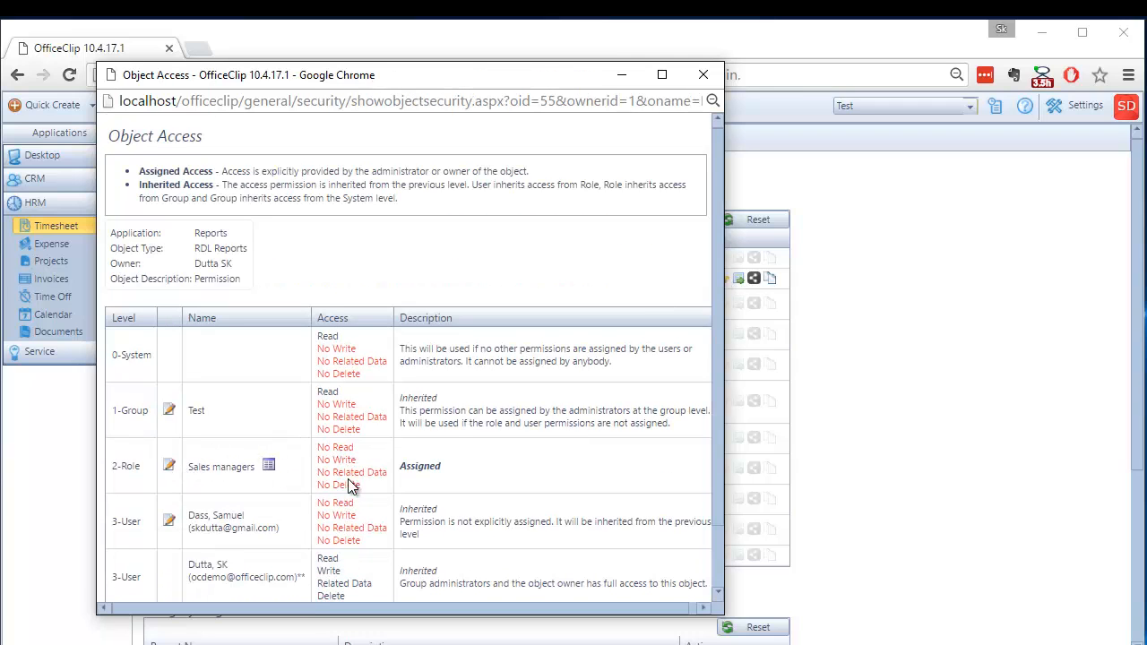
{"action": "left_click", "coordinate": [702, 75]}
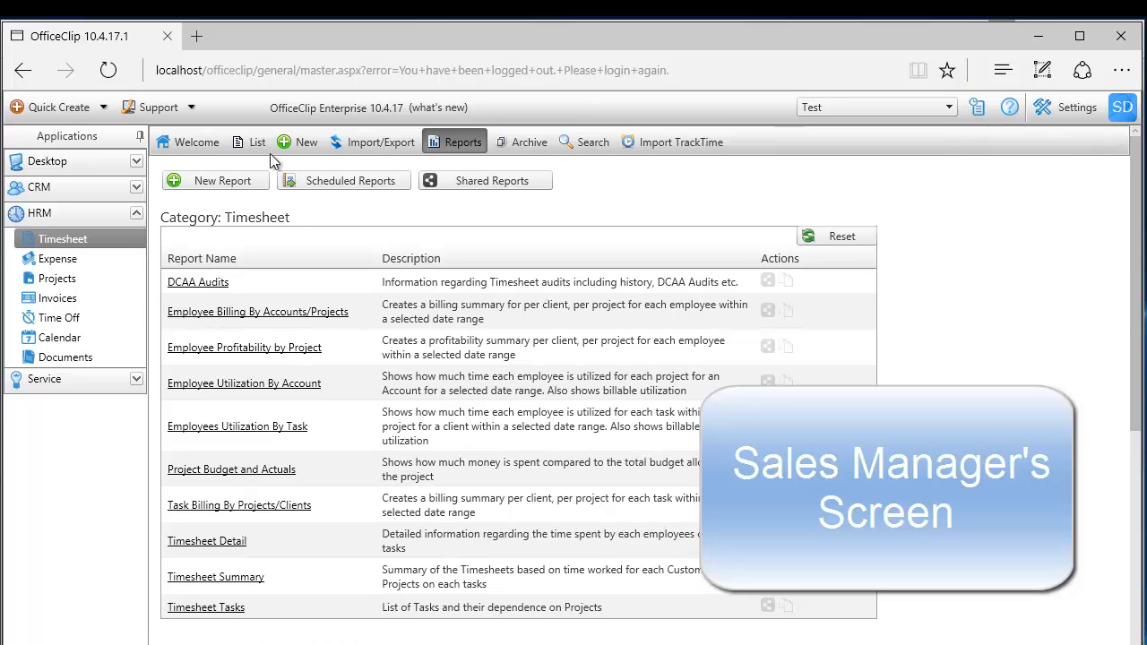
- Reload the sales manager's session and reopen the Timesheet reports to check access to DCAA Audits
{"action": "left_click", "coordinate": [107, 70]}
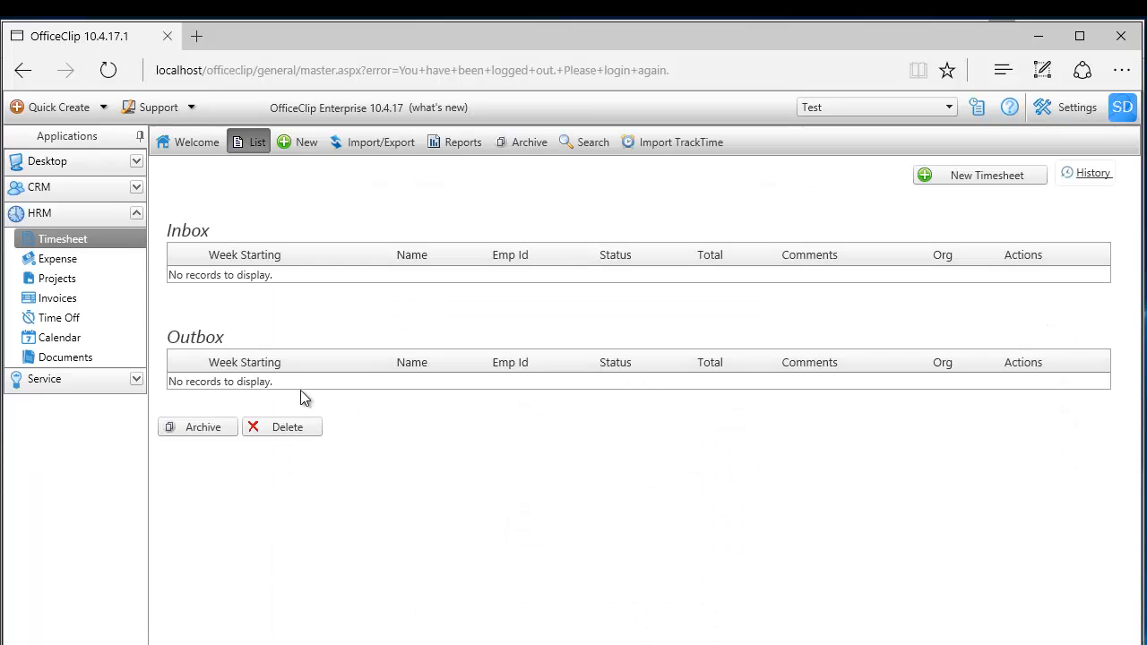
{"action": "left_click", "coordinate": [463, 143]}
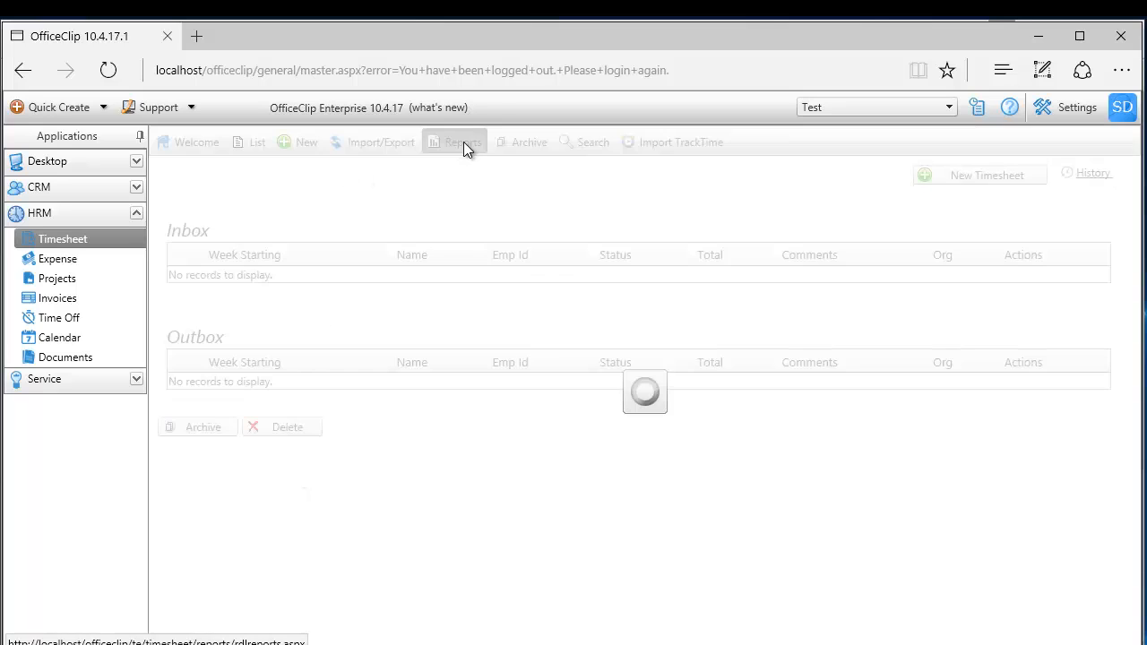